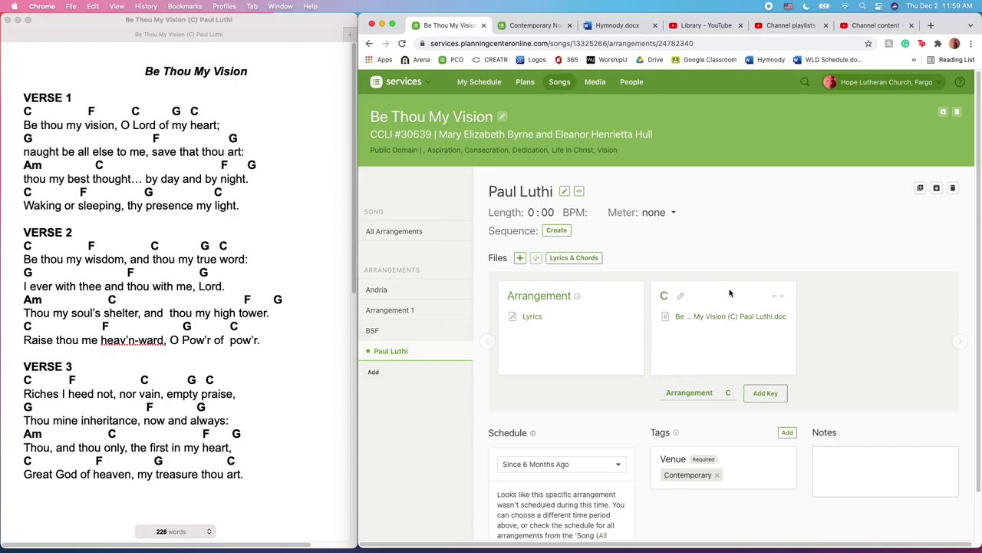
- Open the lyrics and chords editor for the current arrangement of Be Thou My Vision and highlight the VERSE 1 heading
mouse_move(745, 325)
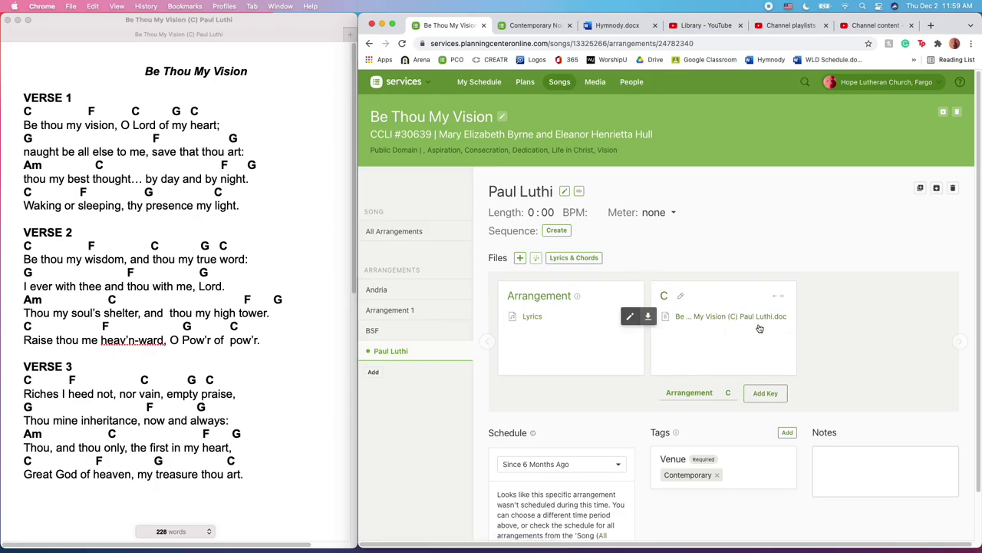
left_click(587, 262)
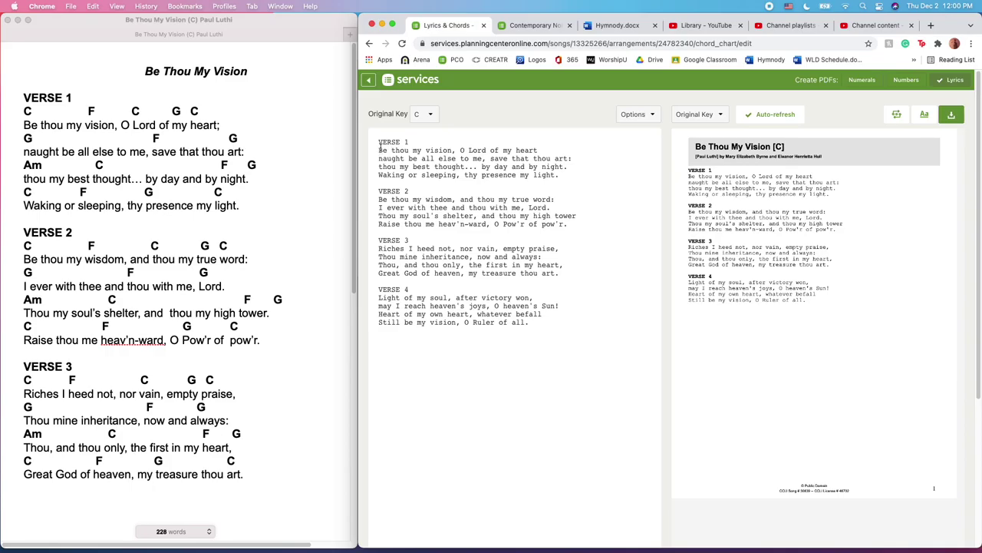
left_click_drag(379, 145, 410, 142)
- Add a CHORUS heading in capitals between verse 1 and verse 2 of the lyrics
left_click(569, 177)
key("Return")
key("Return")
type("Chorus")
key("Return")
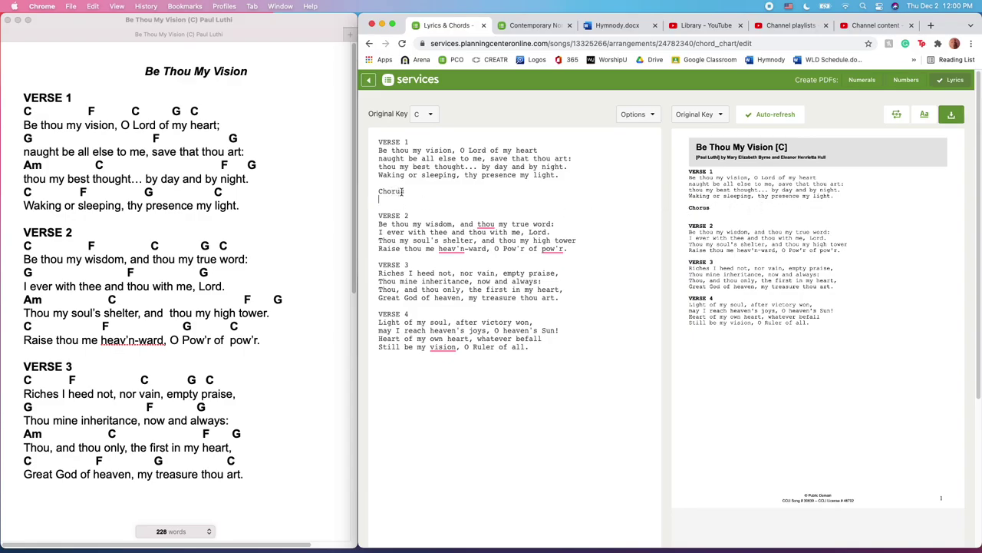
left_click_drag(404, 191, 385, 193)
type("HORUS")
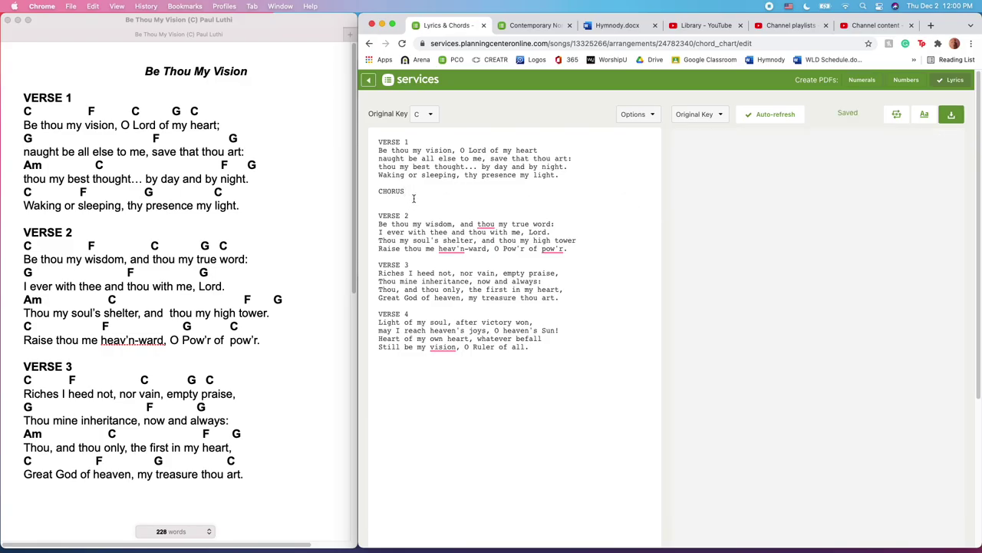
- Delete the CHORUS heading and its extra blank lines between verses 1 and 2
left_click_drag(414, 194, 375, 194)
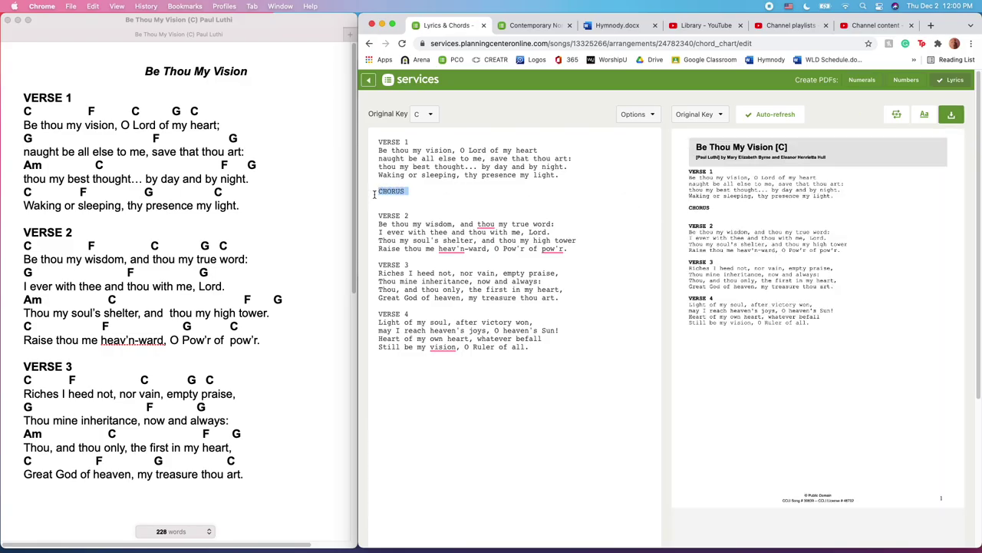
key("BackSpace")
key("BackSpace")
key("BackSpace")
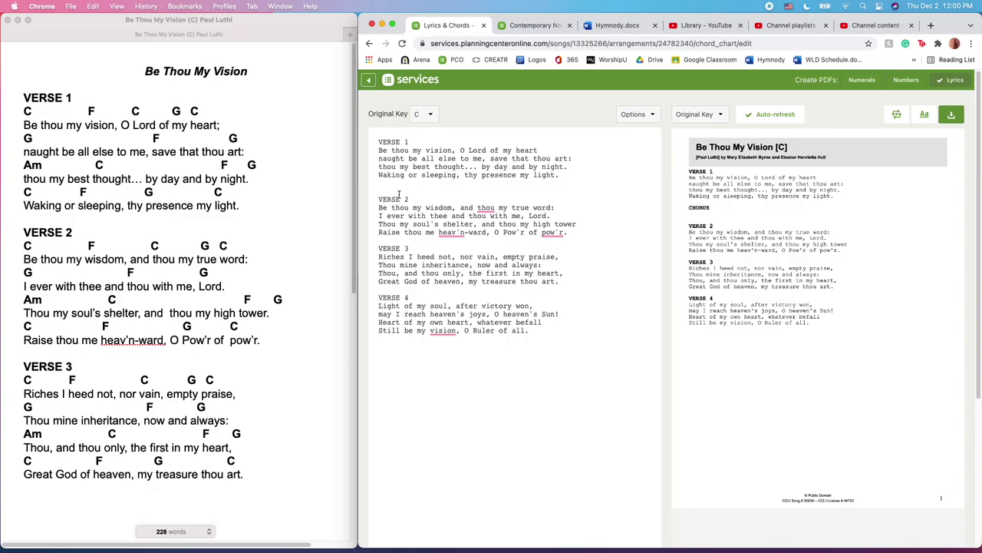
key("Delete")
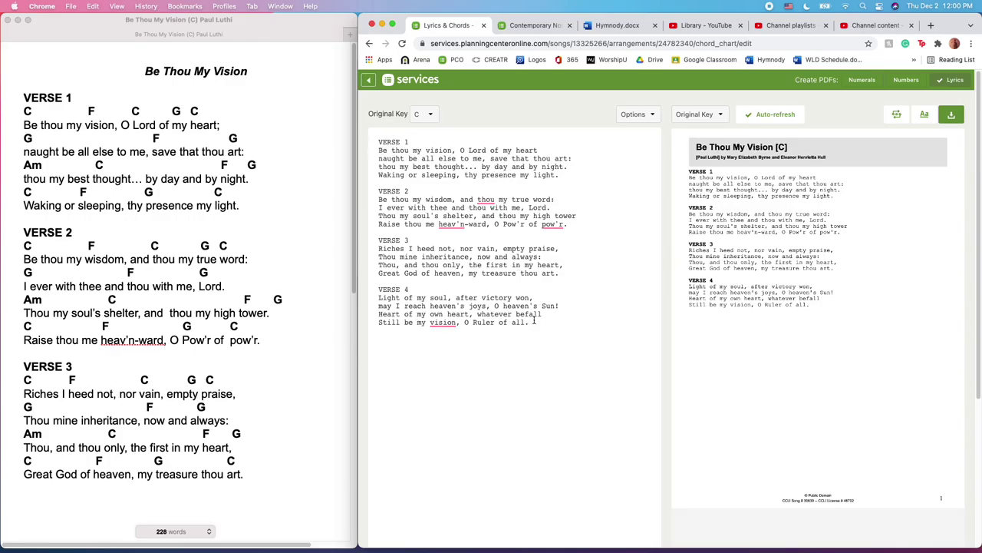
- Add a separate chord row C, F, C, G, C above the first lyric line of verse 1, spaced over its words
left_click(510, 191)
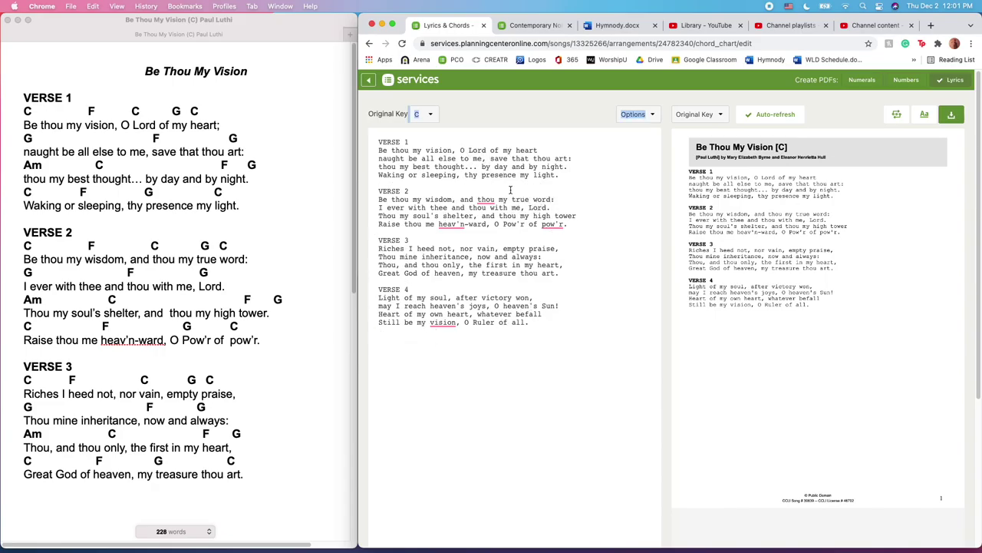
left_click(617, 217)
key("Return")
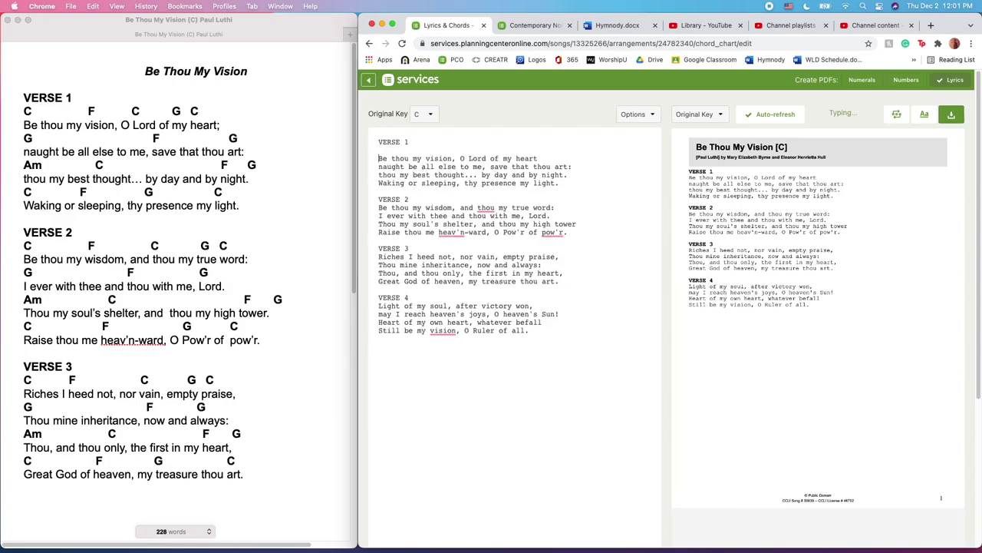
type("C")
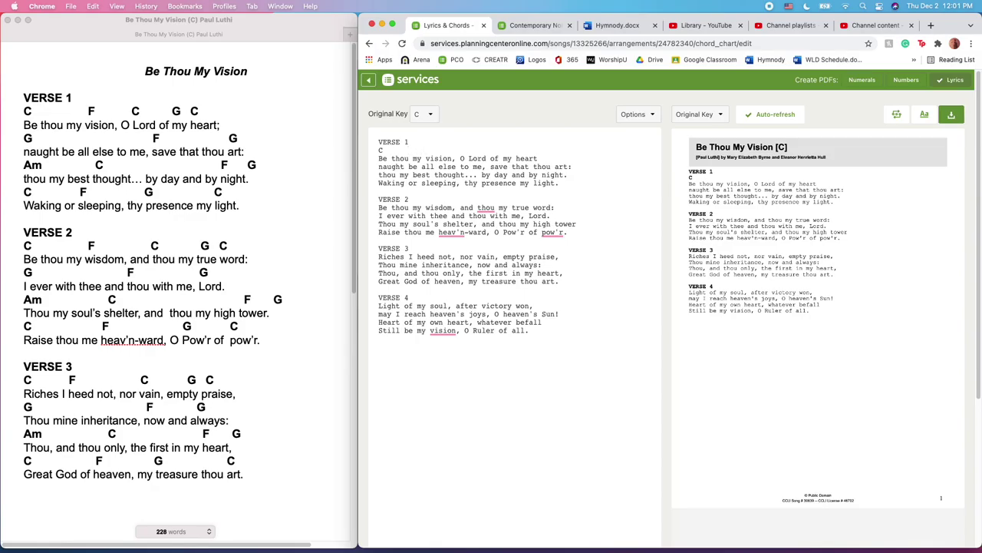
type("          F         C       G  C")
key("Down")
key("End")
key("Return")
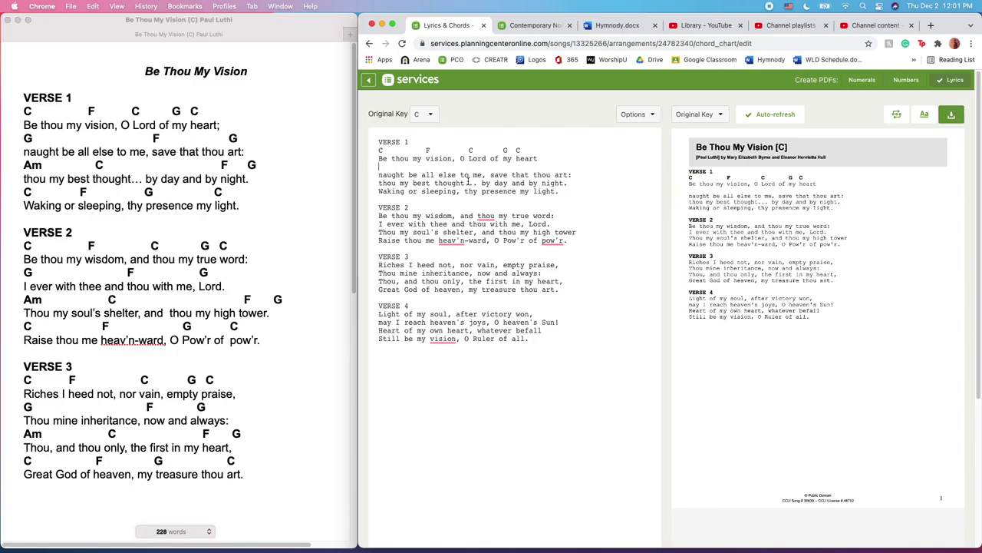
key("BackSpace")
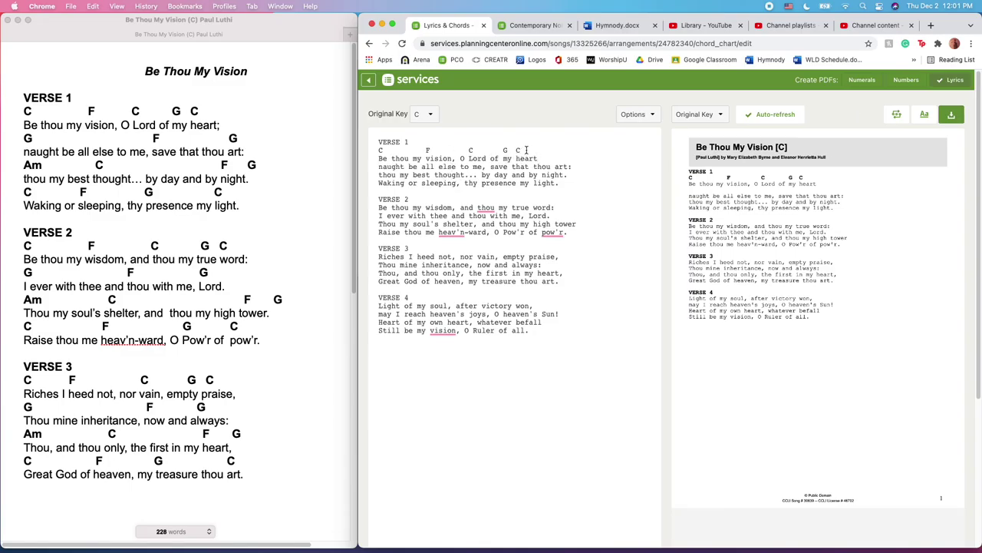
- Delete the separate chord row above verse 1's first lyric line
triple_click(380, 153)
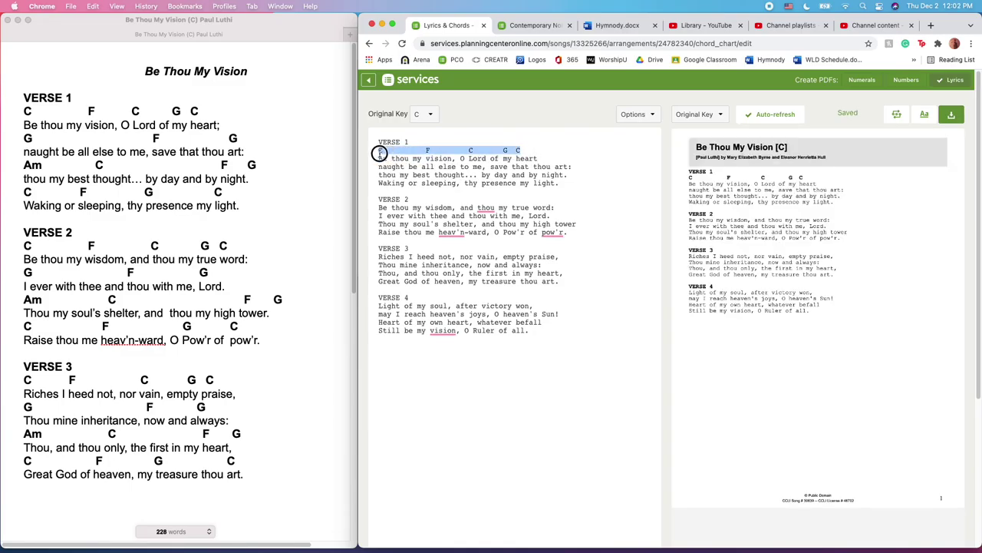
key("BackSpace")
key("BackSpace")
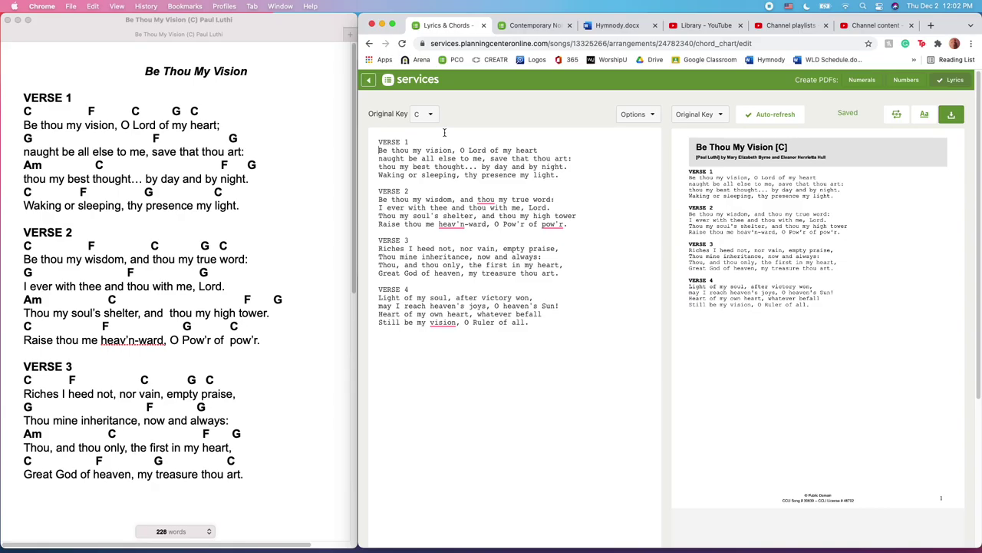
- Insert inline chords in verse 1's first line: [C] before "Be" and [F] before "vision"
type("[")
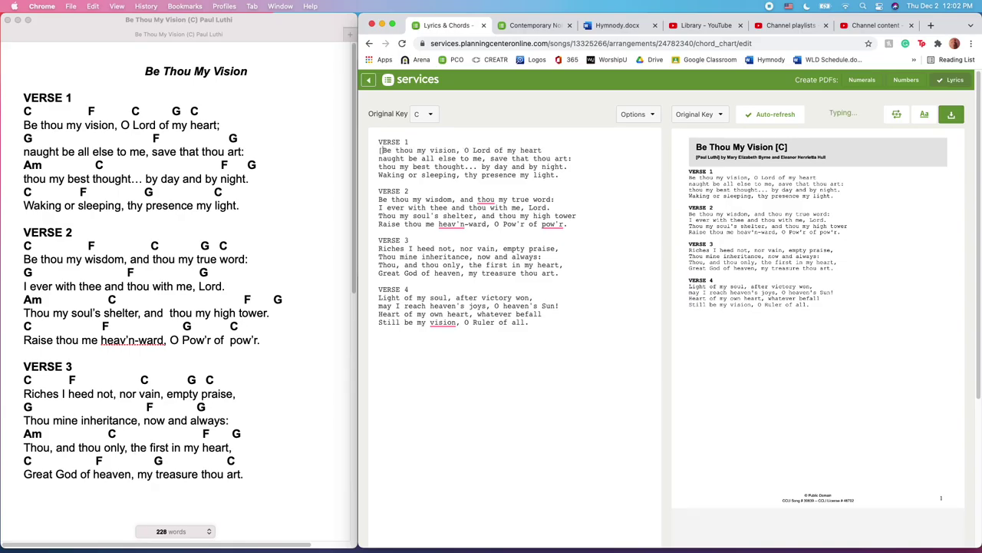
type("C")
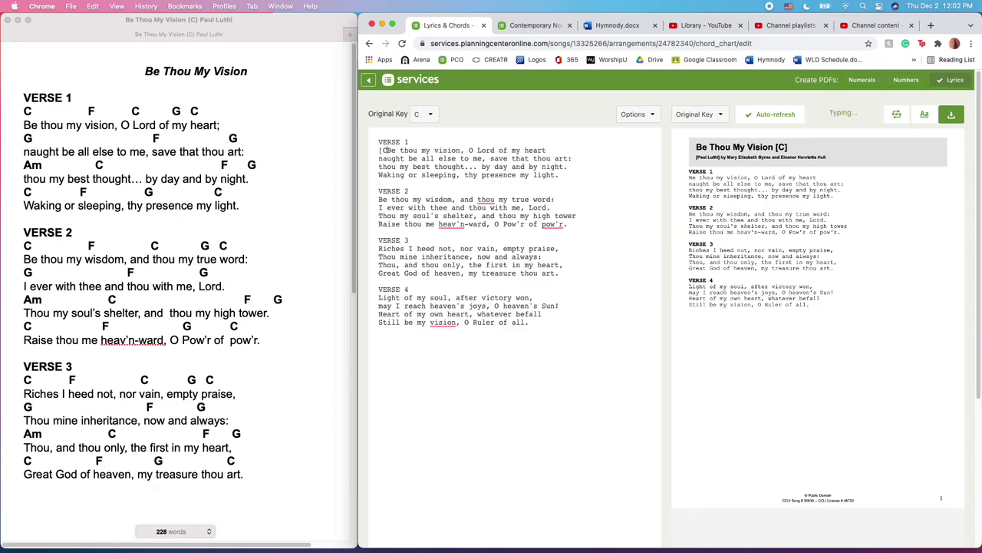
type("]")
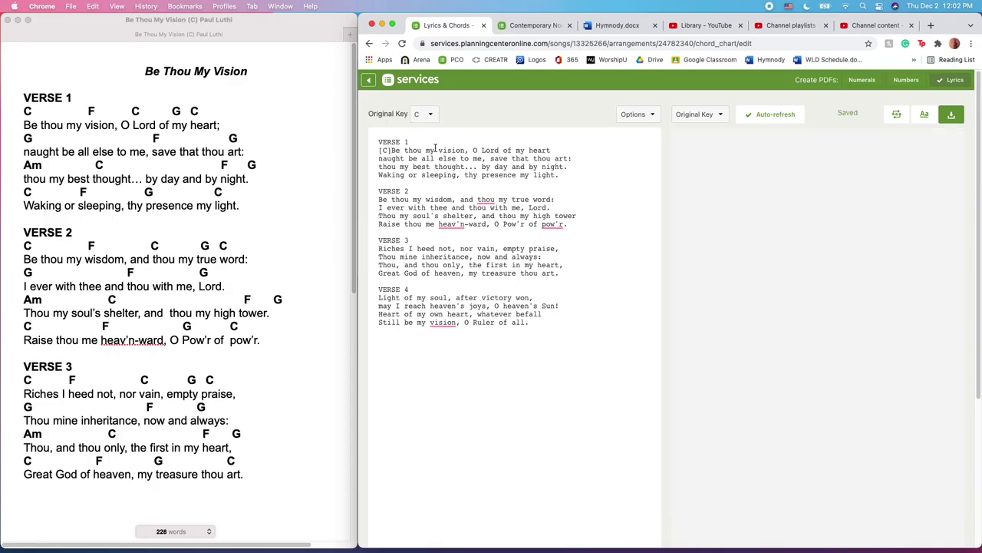
left_click(439, 150)
type("[F]")
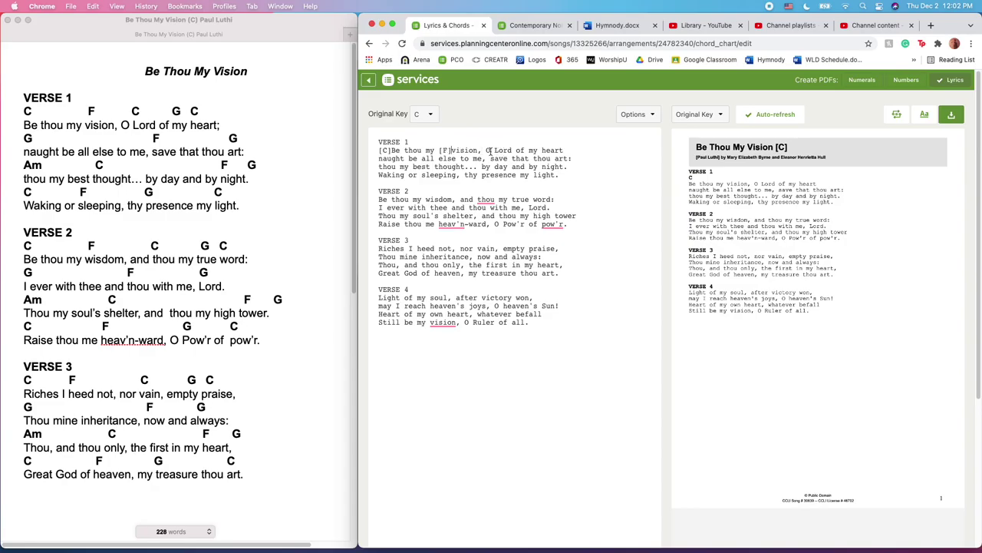
- Insert inline chords in verse 1's first line: [C] before "Lord", [G] before "my" and [C] before "heart"
left_click(495, 150)
type("[C")
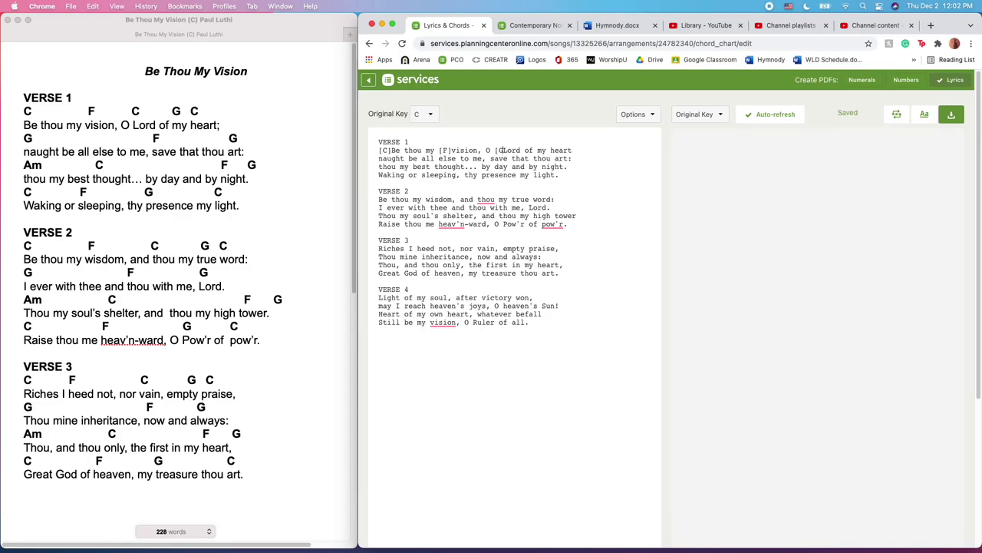
key("BackSpace")
type("C]")
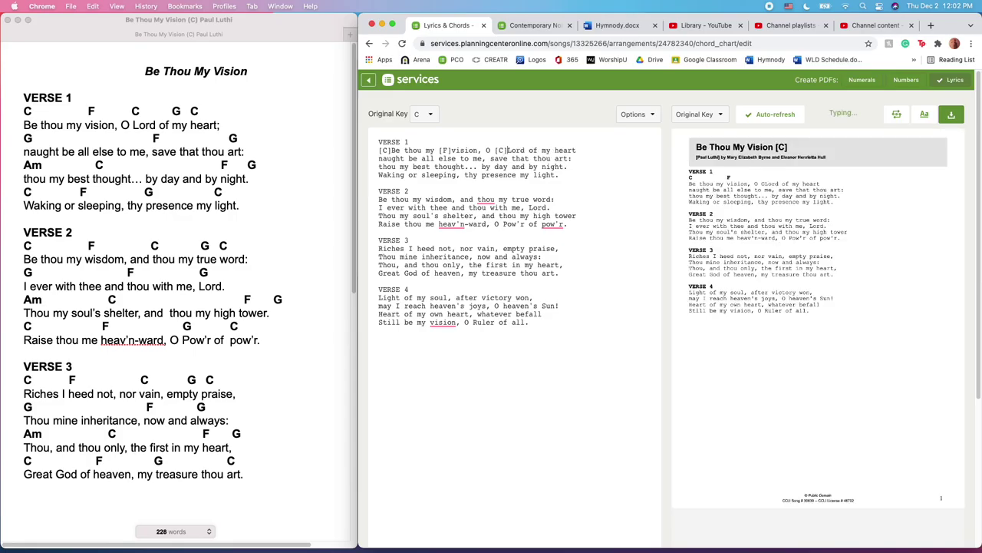
left_click(543, 150)
type("[G]")
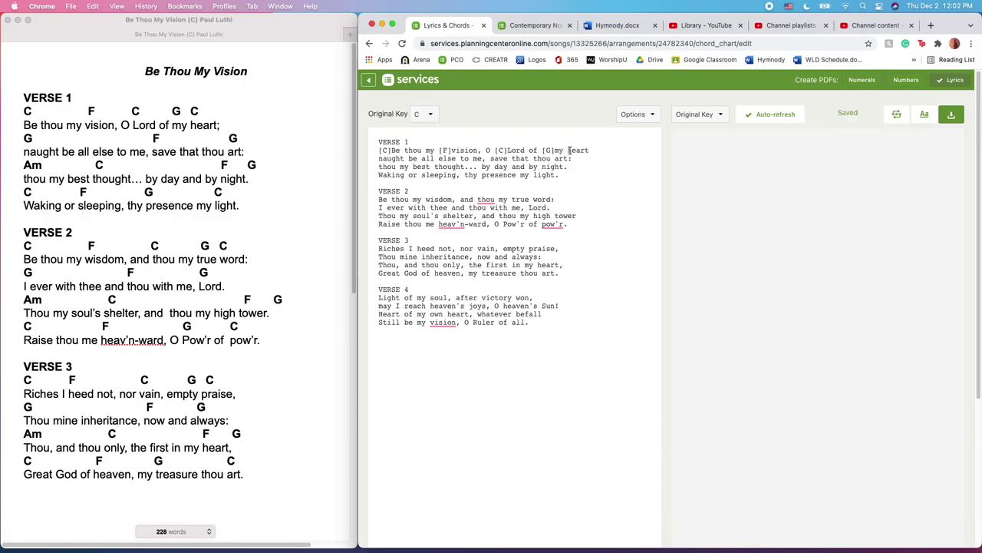
left_click(569, 151)
type("[C]")
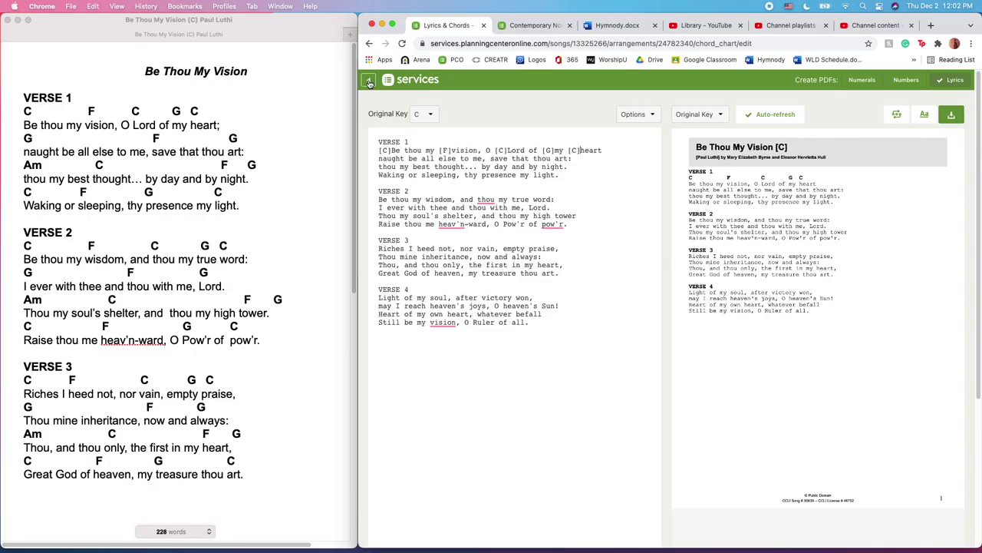
- Return to the arrangement page and add the key of D major to the arrangement
left_click(369, 82)
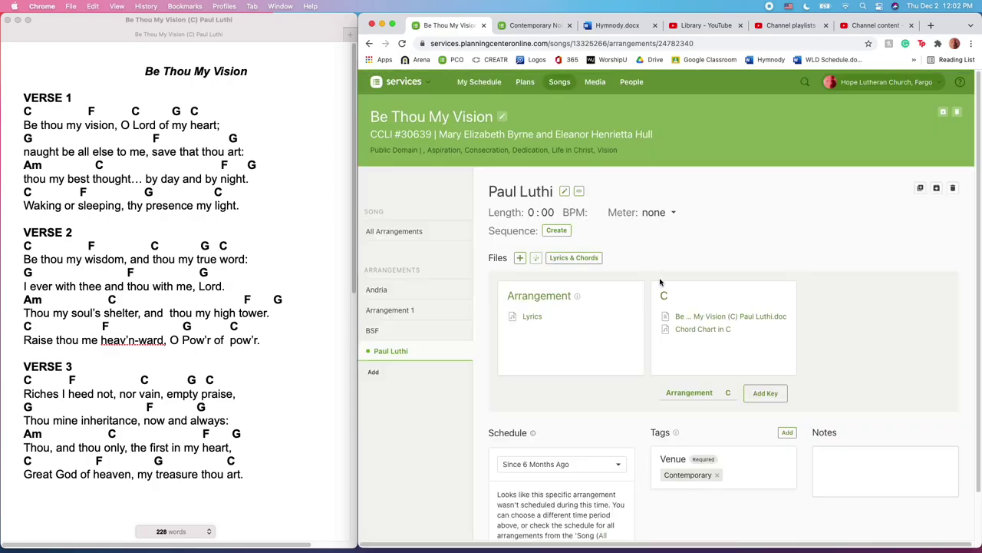
mouse_move(694, 330)
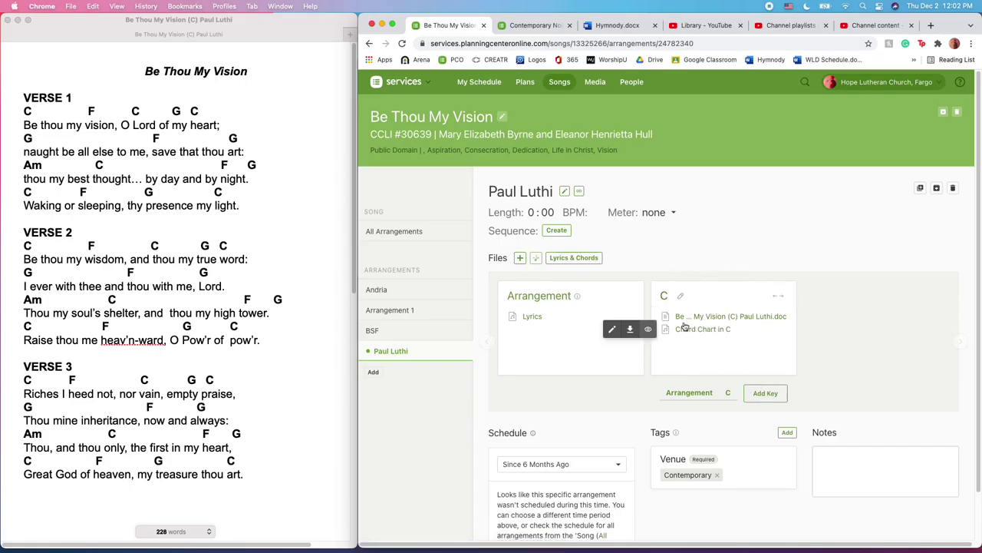
left_click(776, 395)
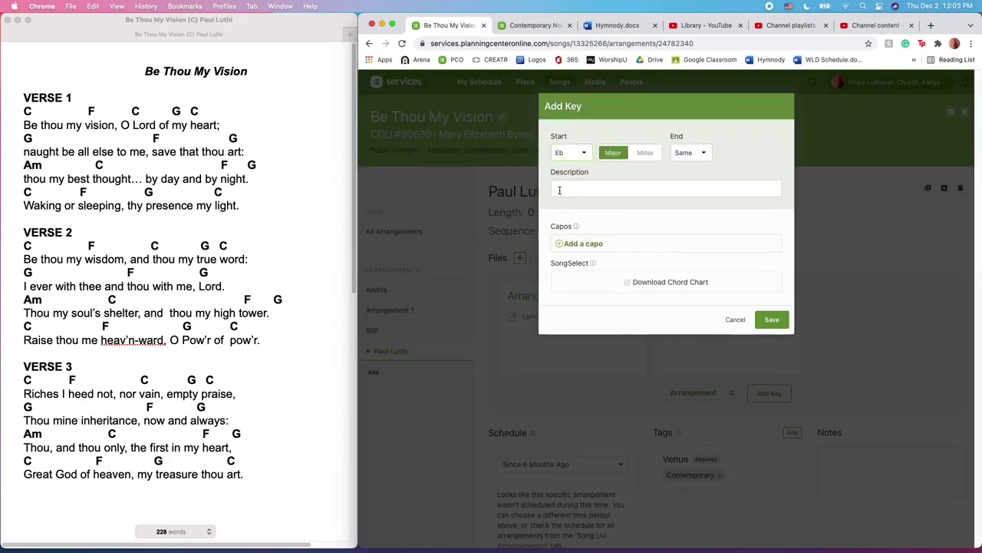
left_click(582, 156)
left_click(567, 130)
left_click(772, 320)
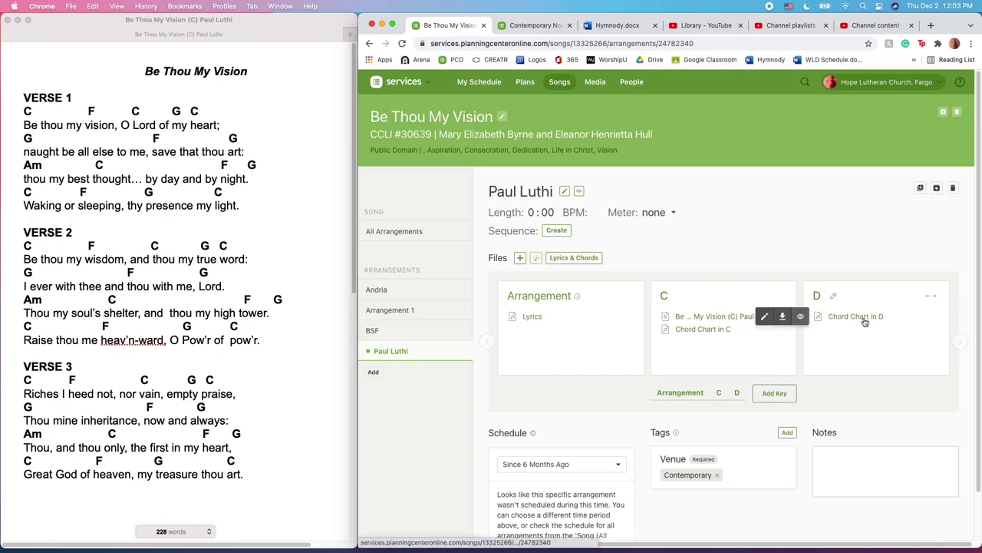
- Preview the chord chart in D to check the transposed chords, and close the preview
left_click(864, 318)
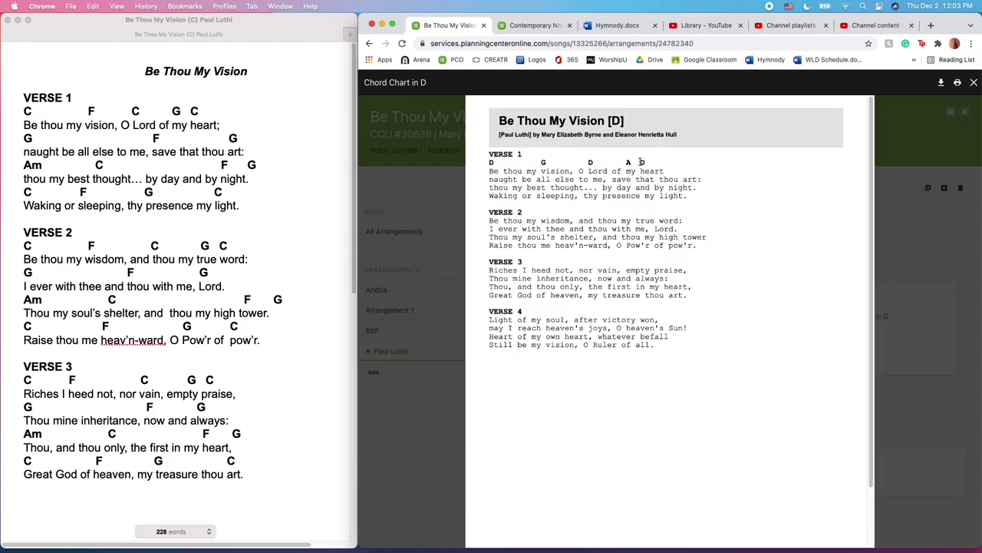
left_click(912, 241)
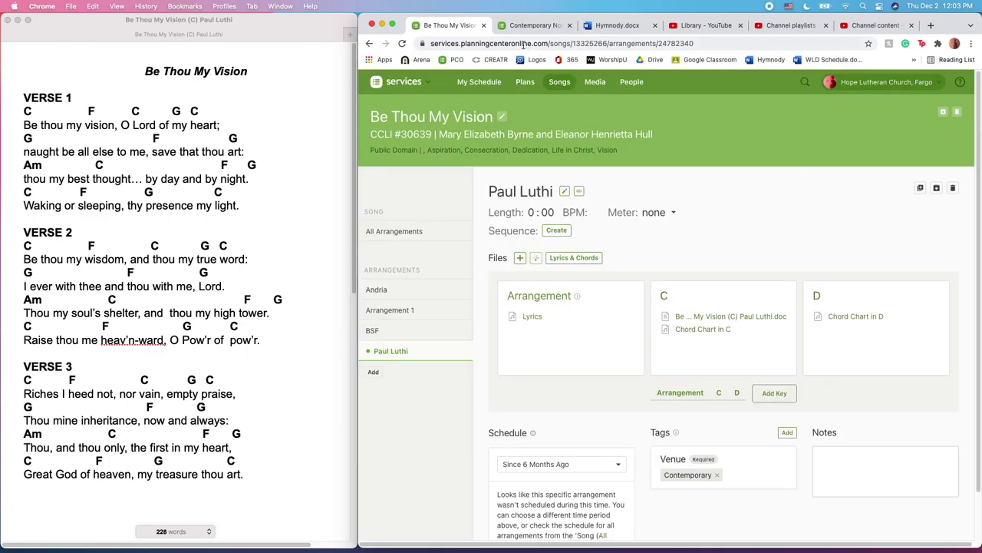
- Reopen the lyrics and chords editor and look through the original key choices and the import, code and undo options
left_click(574, 260)
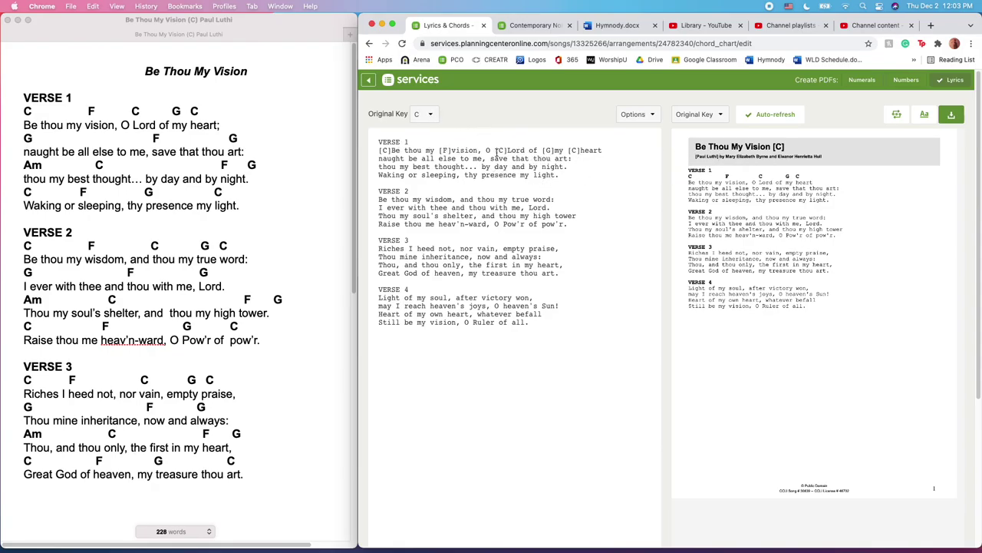
left_click(431, 116)
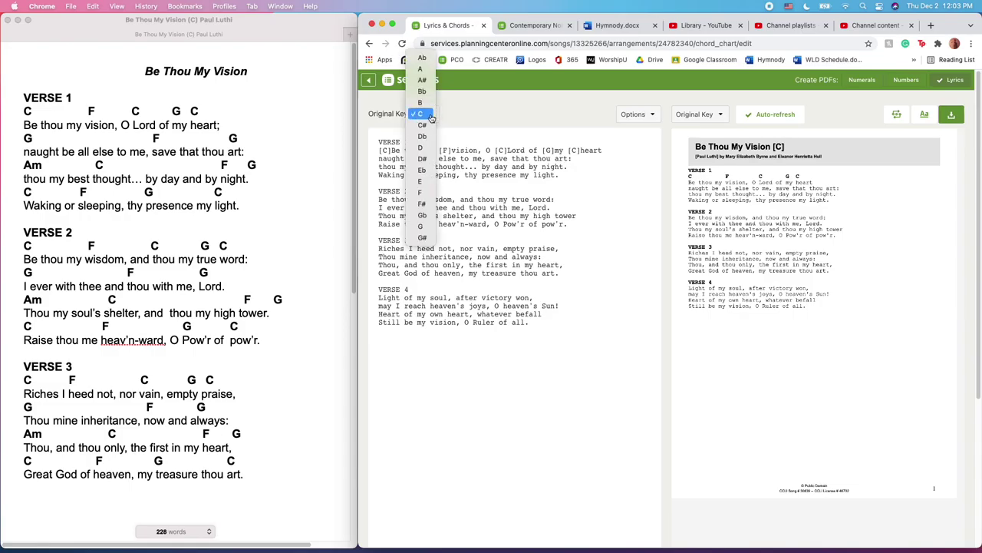
left_click(456, 115)
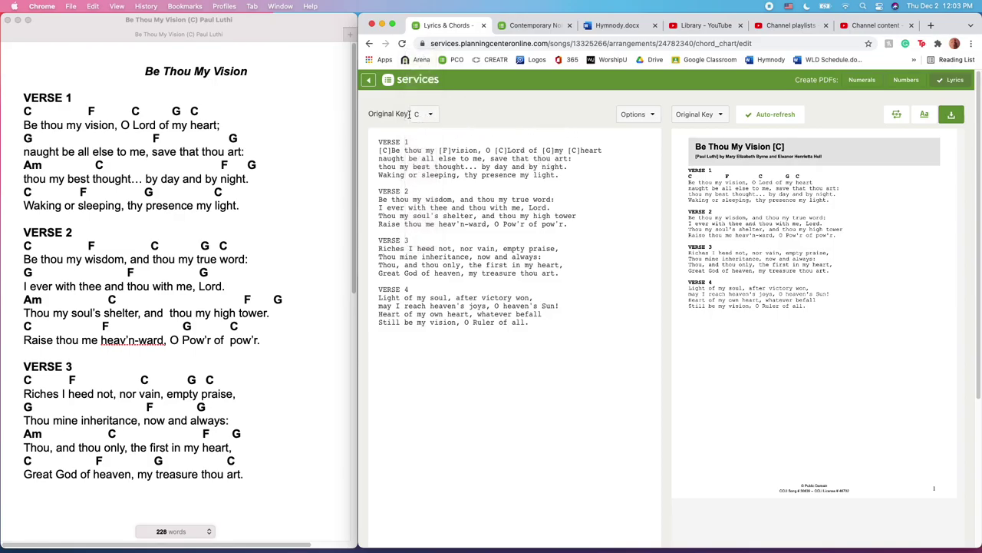
left_click(657, 121)
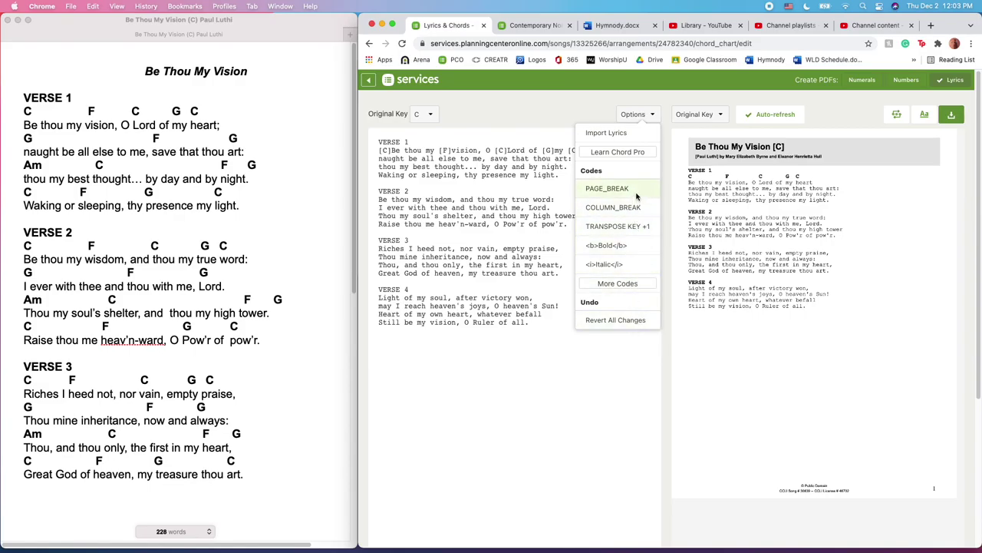
left_click(762, 197)
left_click(636, 113)
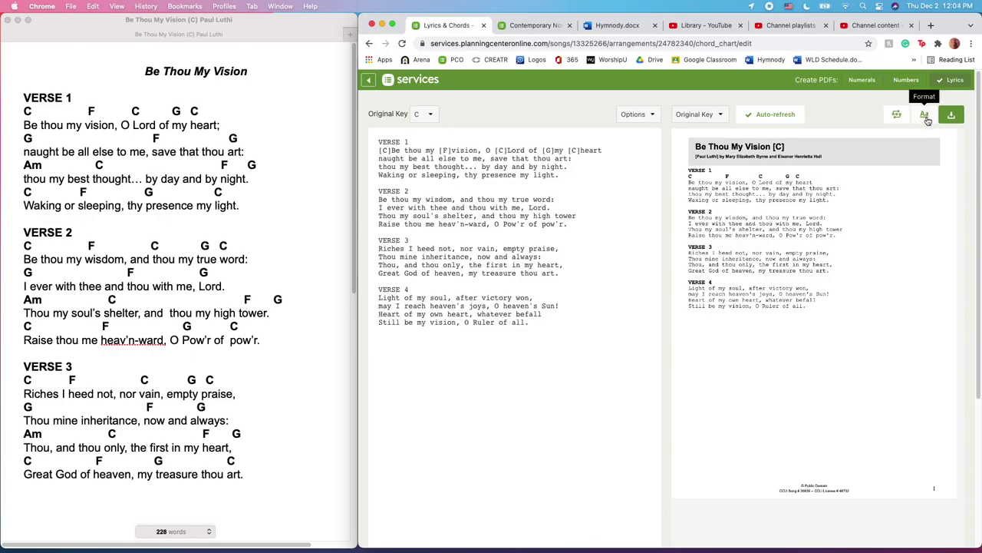
- Look through the chart's formatting options for font, size, chord color and print settings, and close them without changing anything
left_click(929, 117)
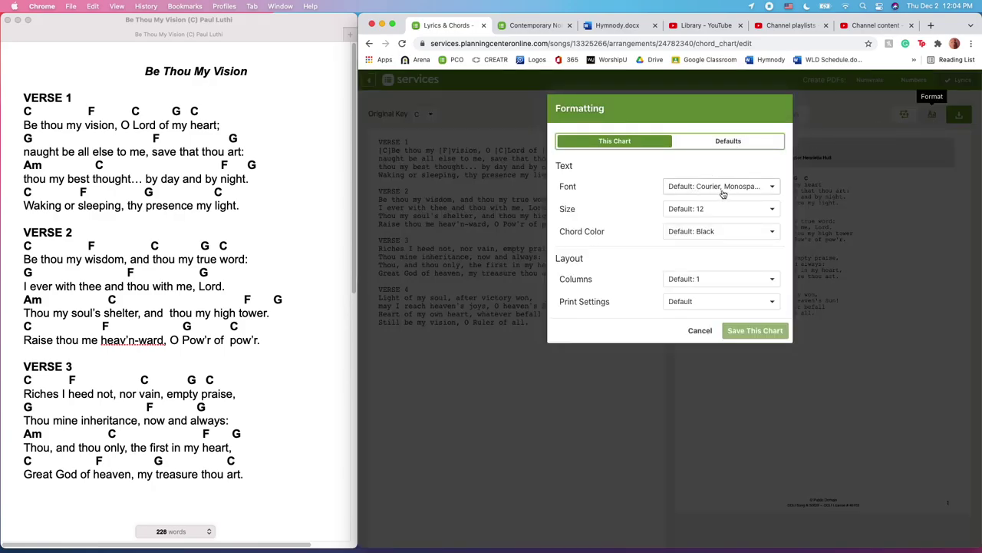
left_click(727, 188)
left_click(697, 210)
left_click(710, 208)
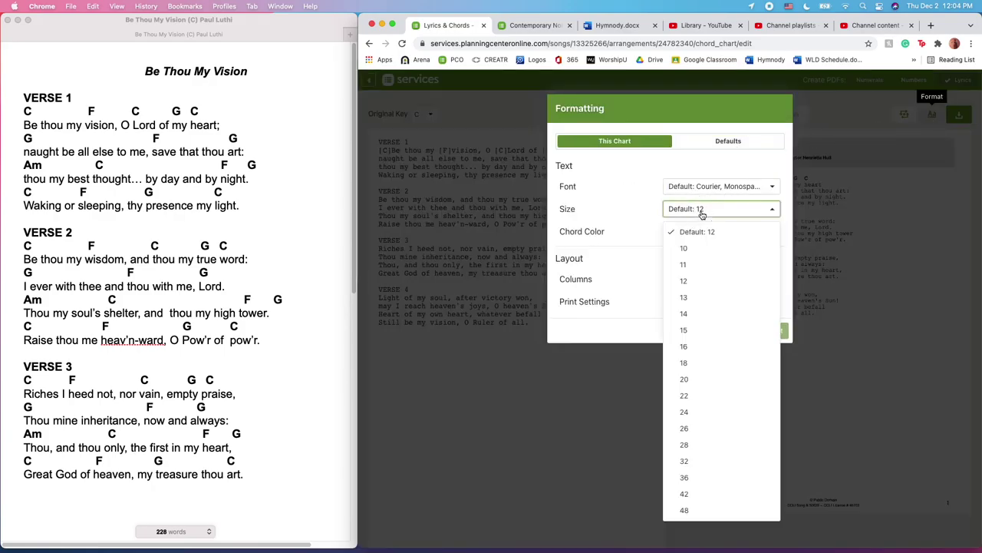
left_click(647, 229)
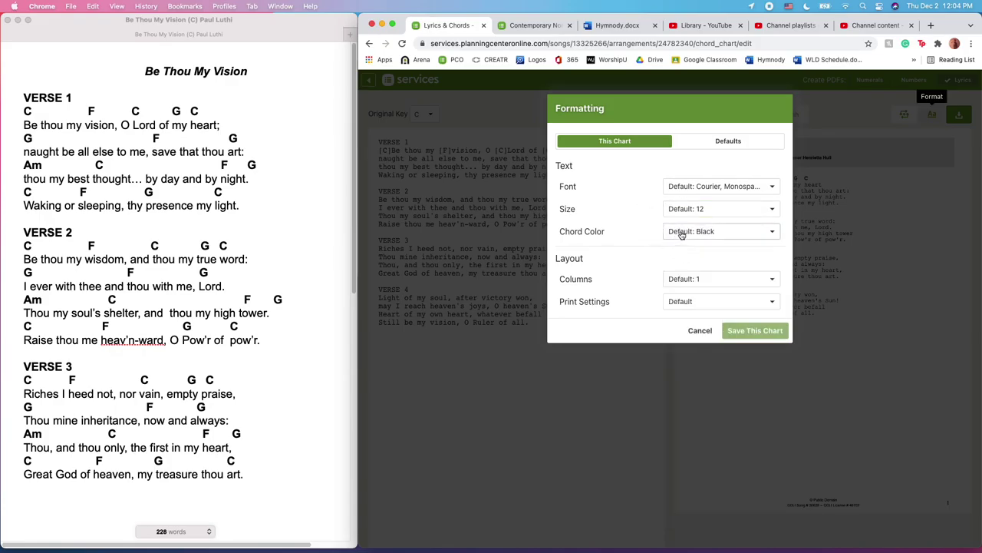
left_click(683, 233)
left_click(633, 231)
left_click(711, 303)
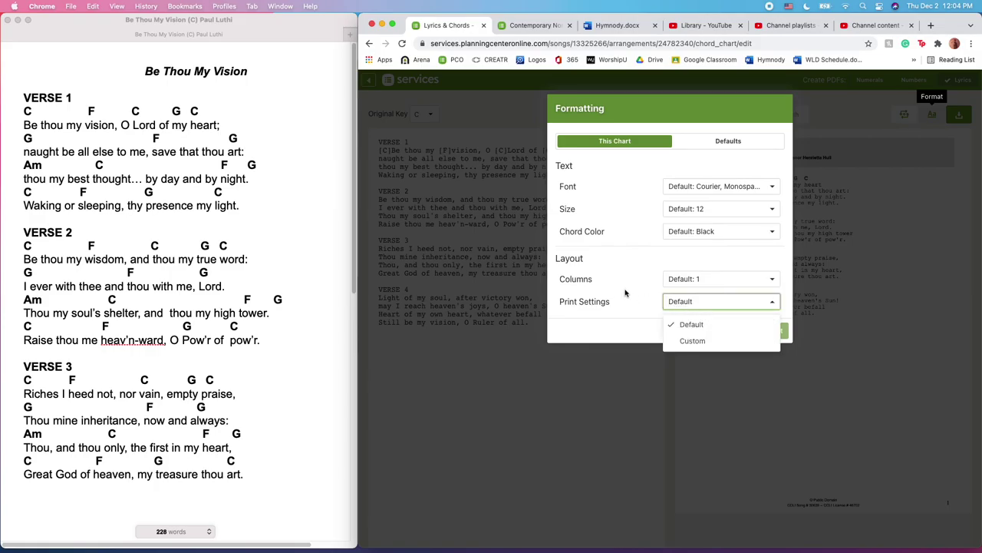
left_click(661, 296)
left_click(731, 331)
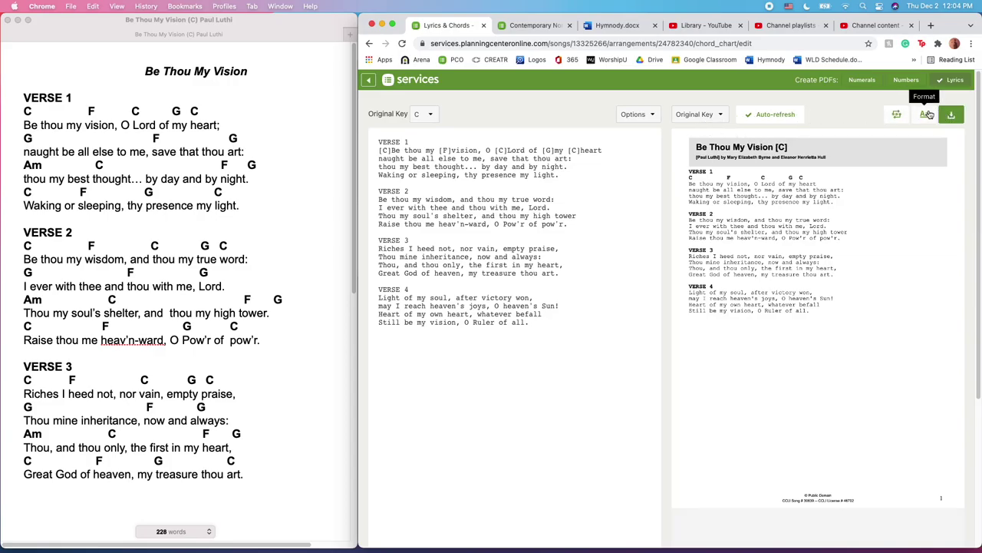
- Return to the arrangement page, preview the chord chart in C, and close the preview
left_click(372, 83)
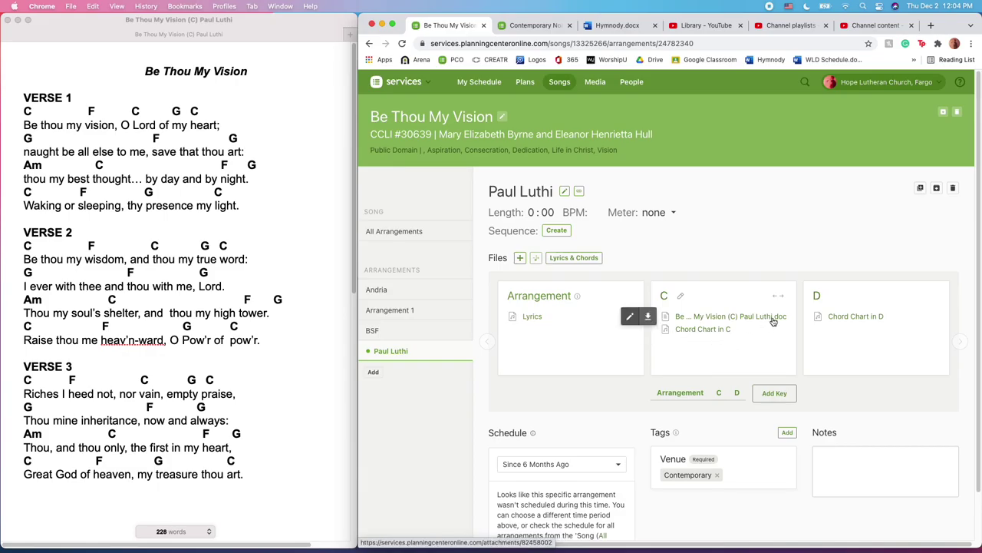
left_click(703, 330)
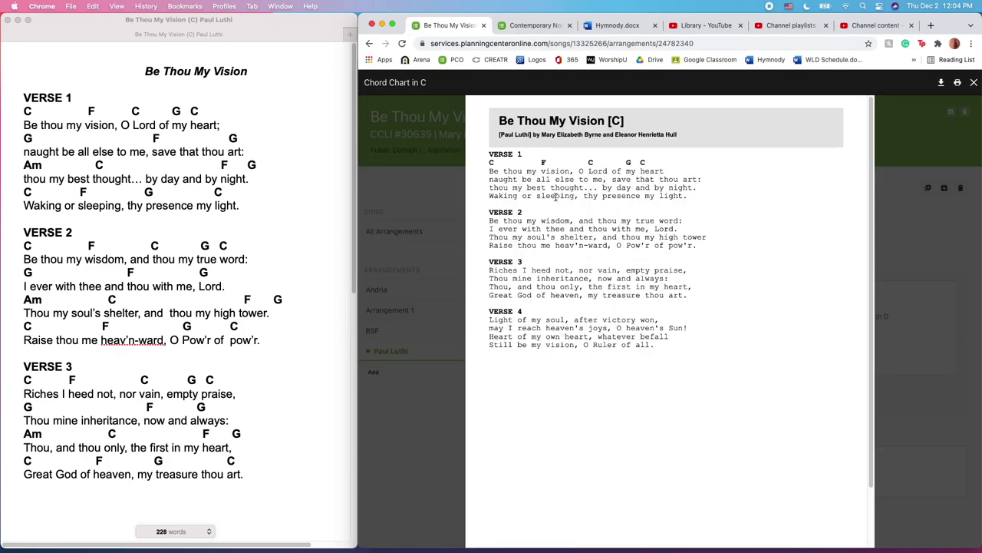
left_click(438, 198)
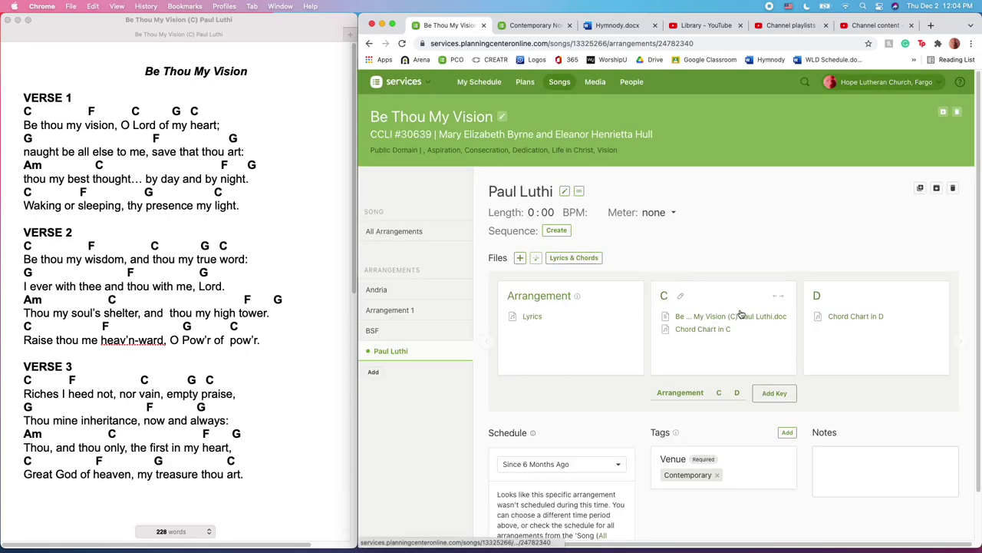